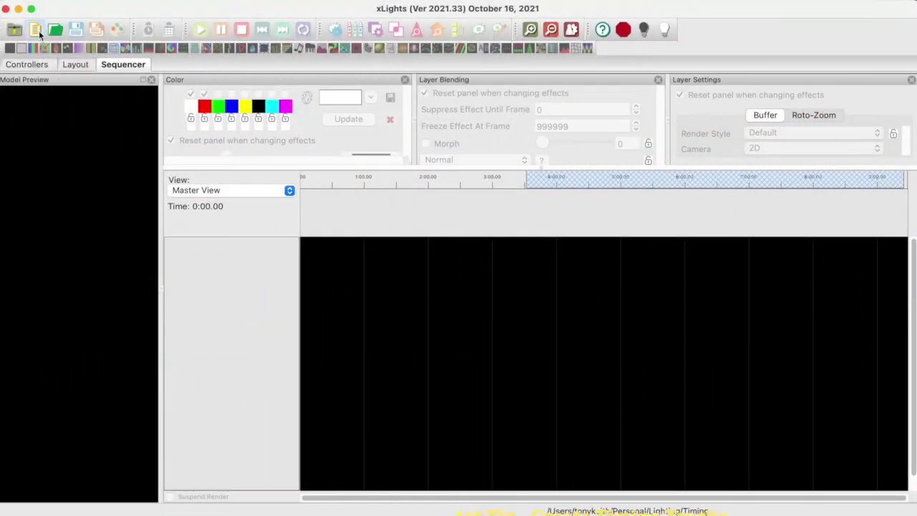
- Start a new sequence from the xLights toolbar
click(35, 30)
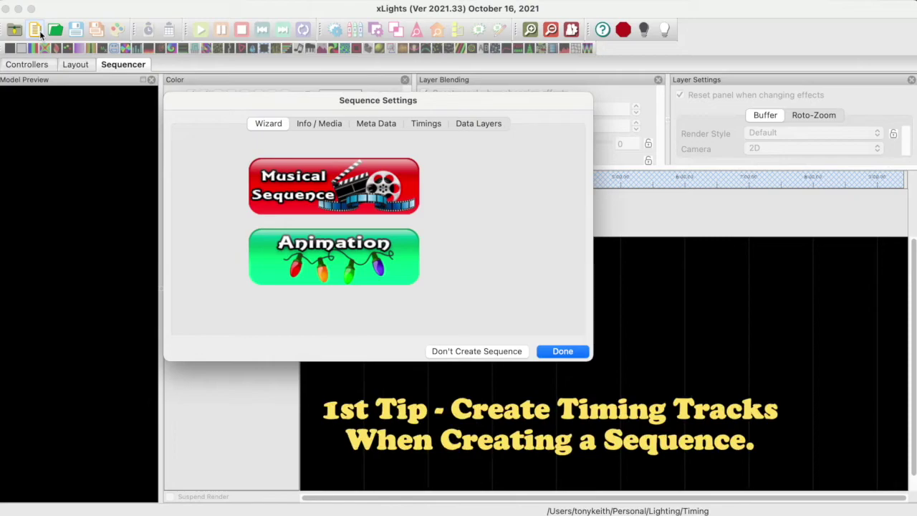
click(300, 199)
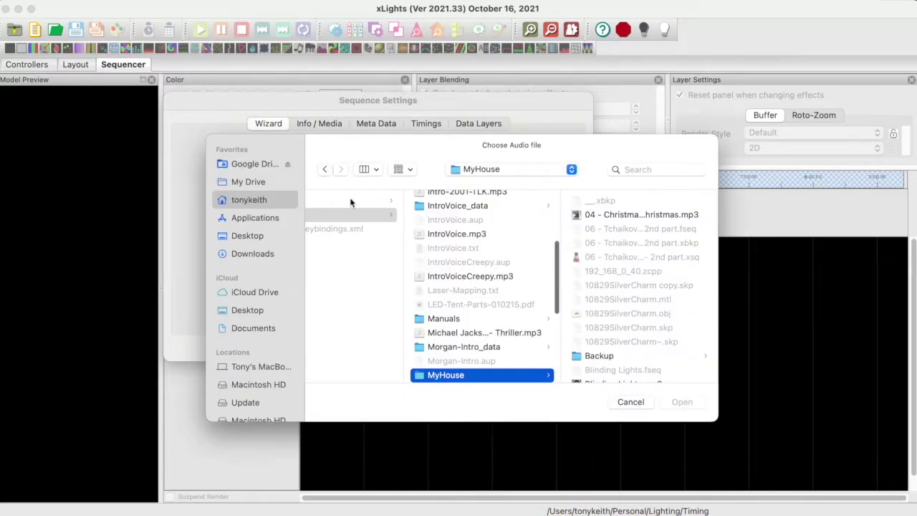
double_click(575, 214)
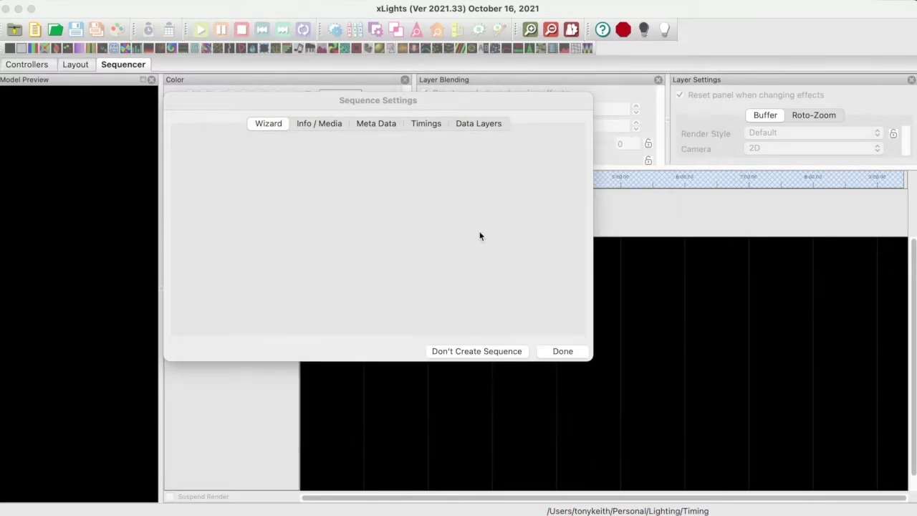
click(319, 209)
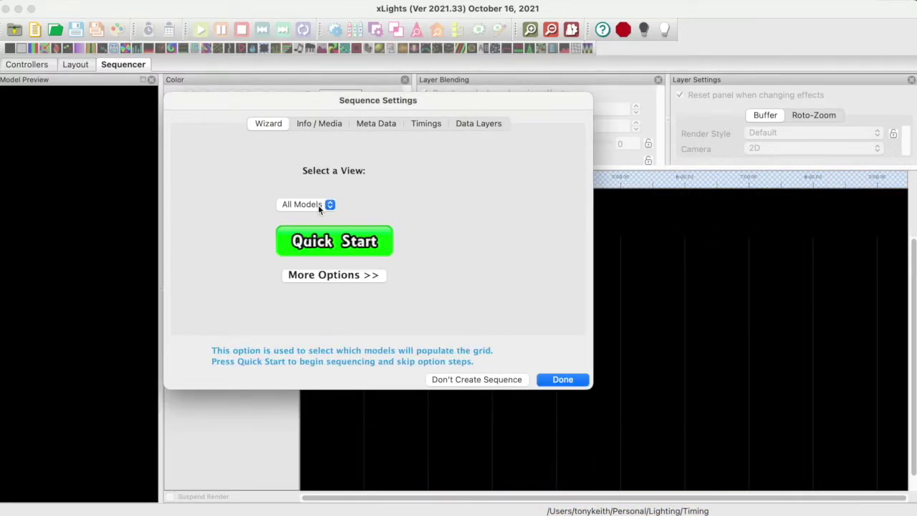
click(563, 380)
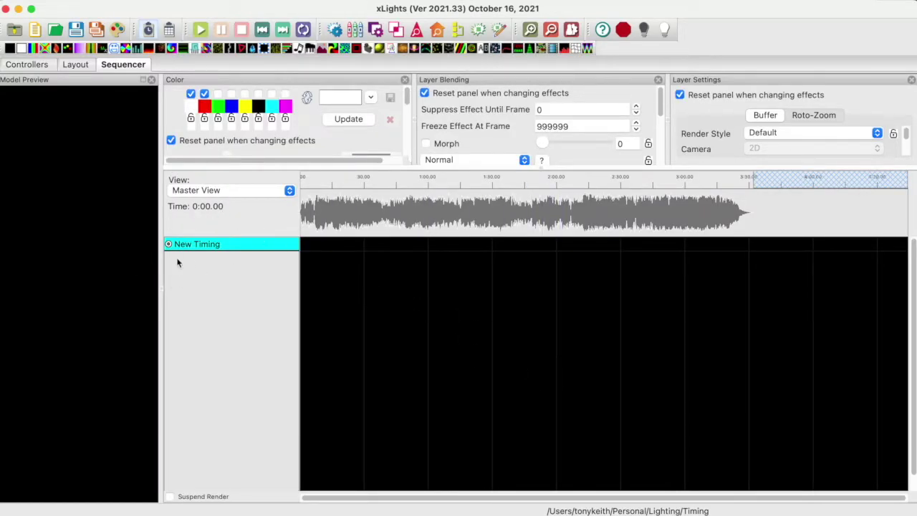
click(36, 30)
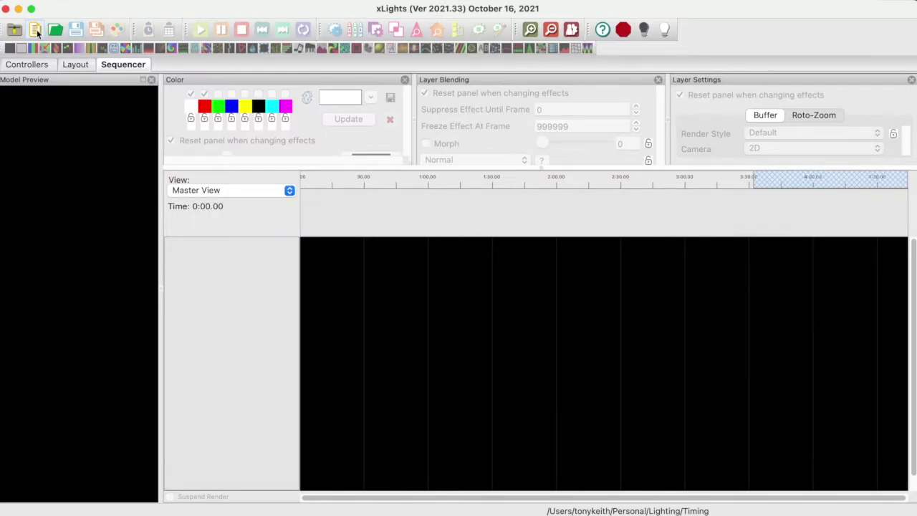
click(36, 30)
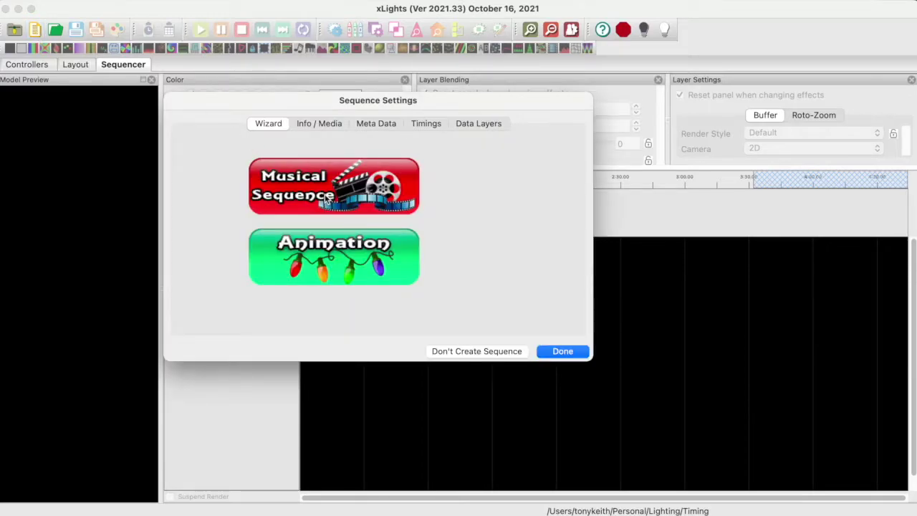
- Make a musical sequence using the Christmas mp3 and add a Bar and Beat Tracker Bars timing track
click(326, 200)
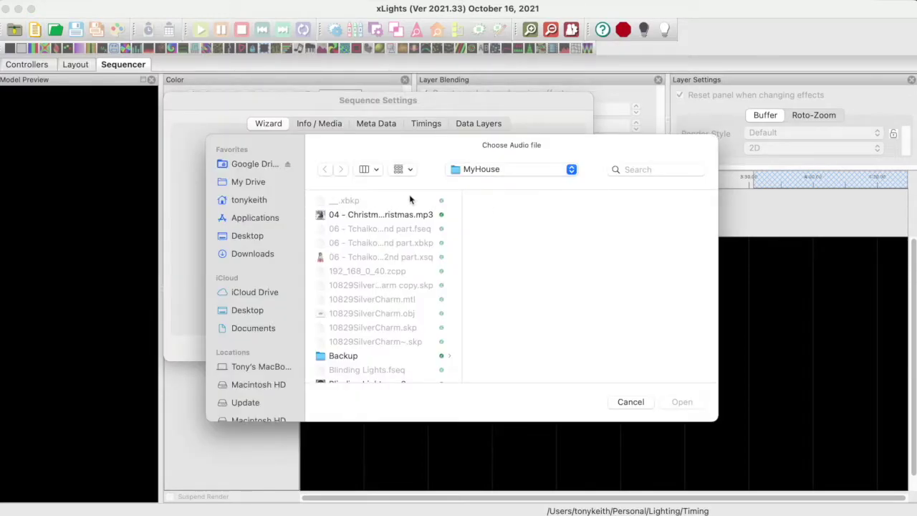
double_click(397, 214)
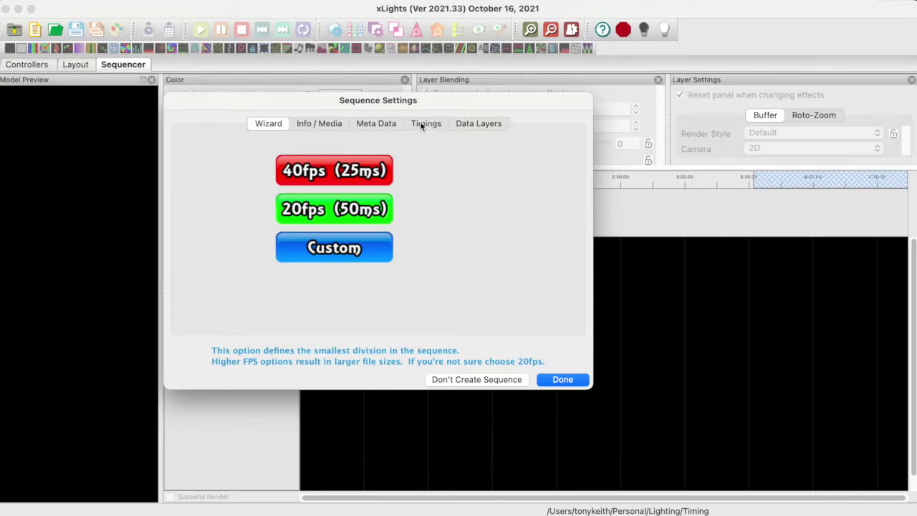
click(420, 124)
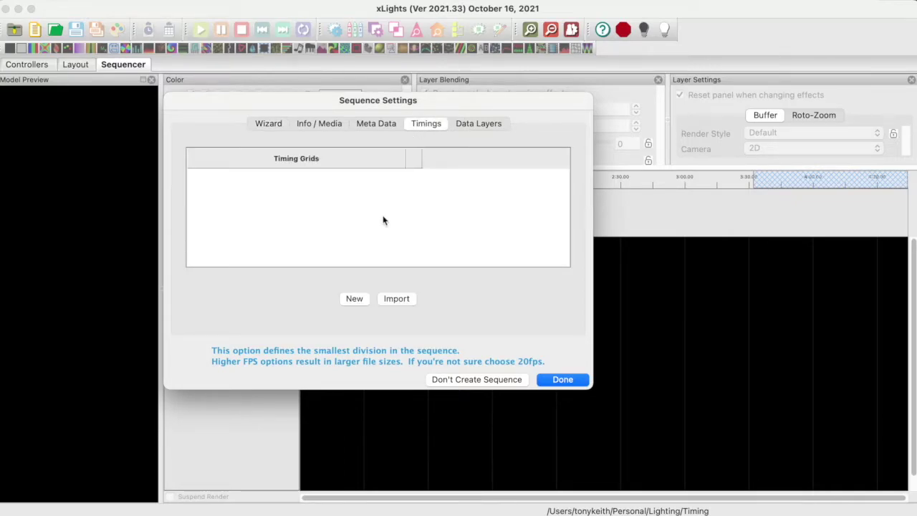
click(356, 298)
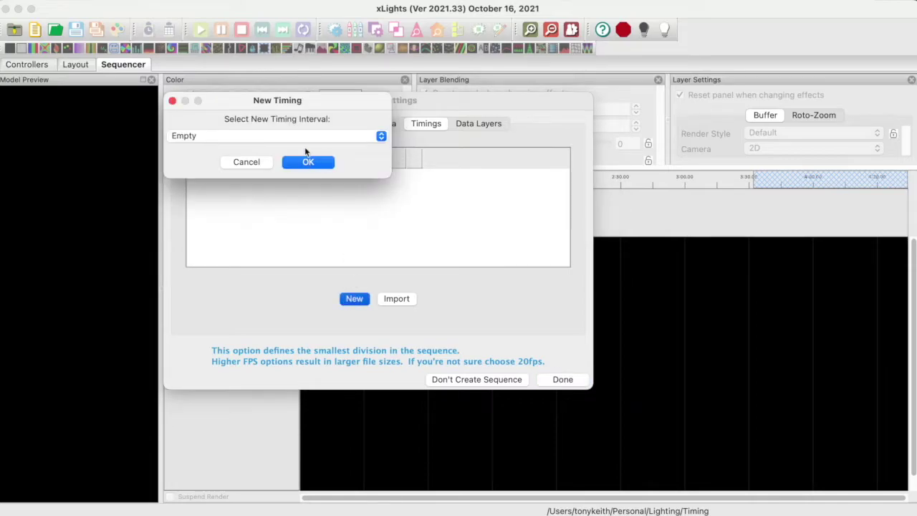
click(306, 137)
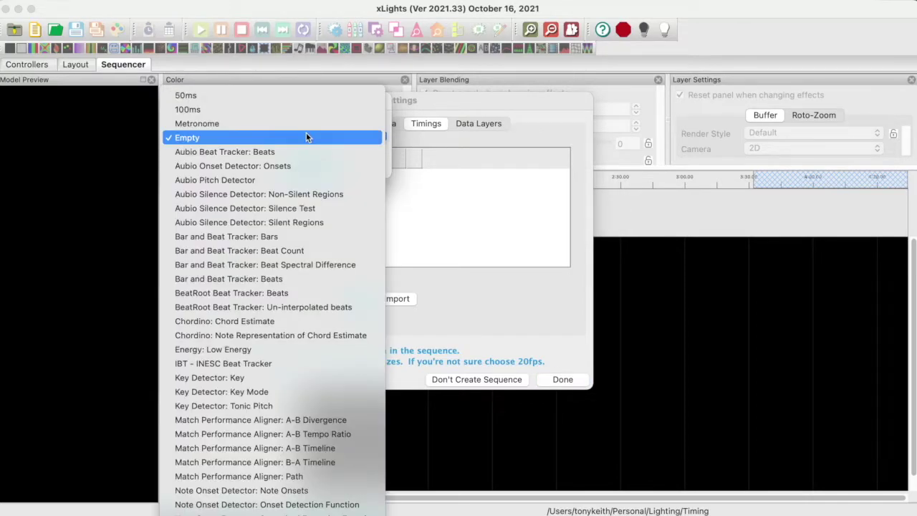
click(273, 238)
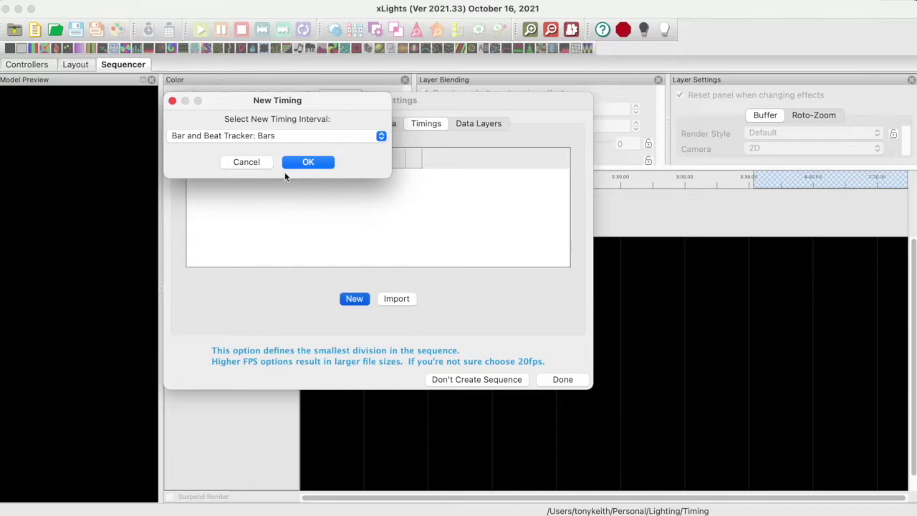
click(305, 164)
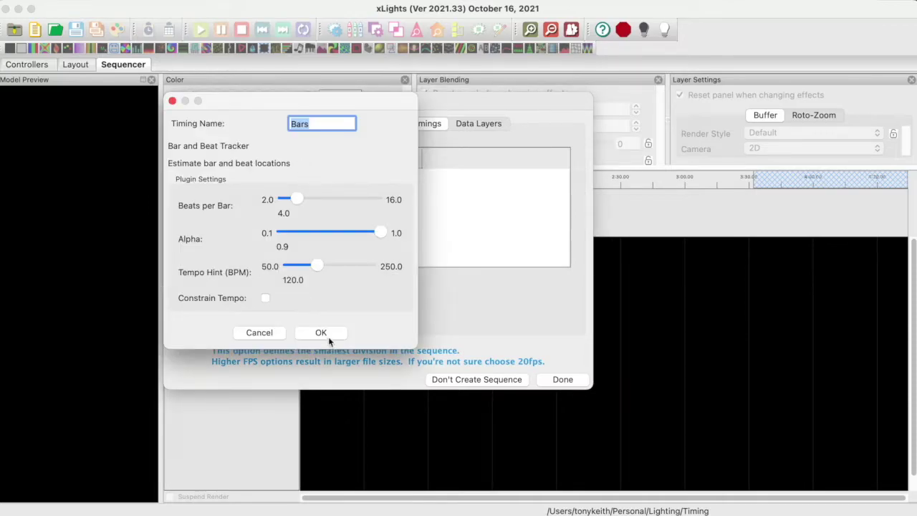
click(327, 335)
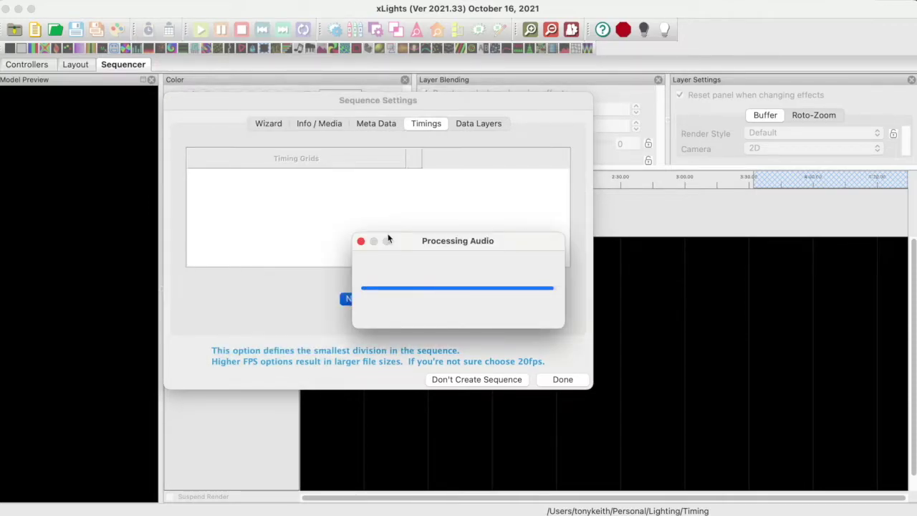
- Add a BeatRoot Beat Tracker timing track named Beats
click(355, 298)
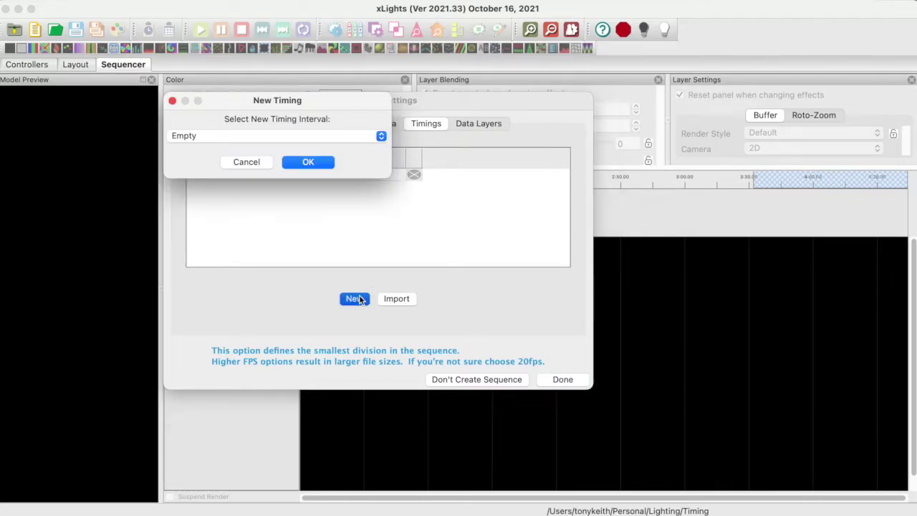
click(315, 136)
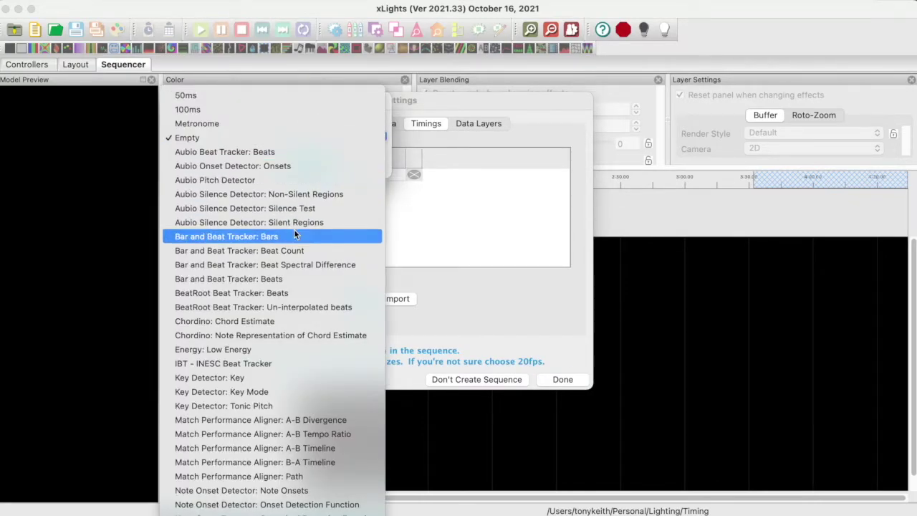
click(286, 294)
click(308, 162)
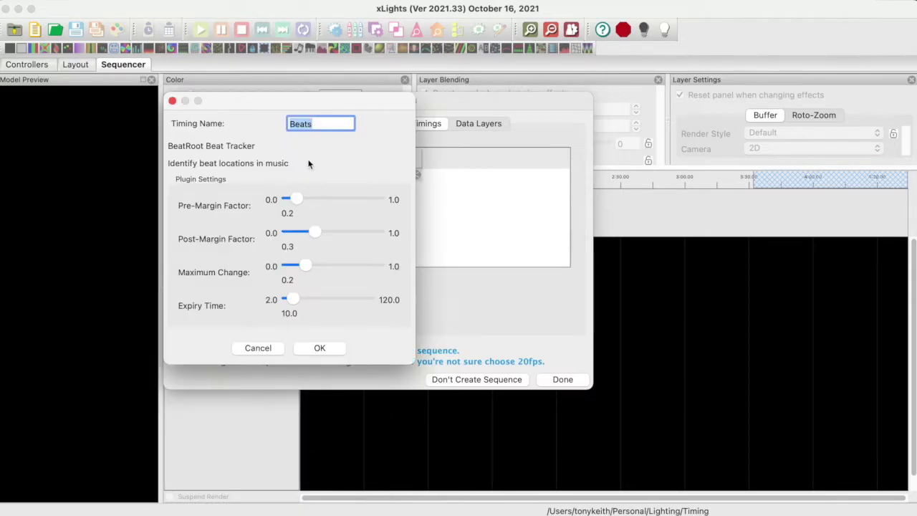
click(318, 347)
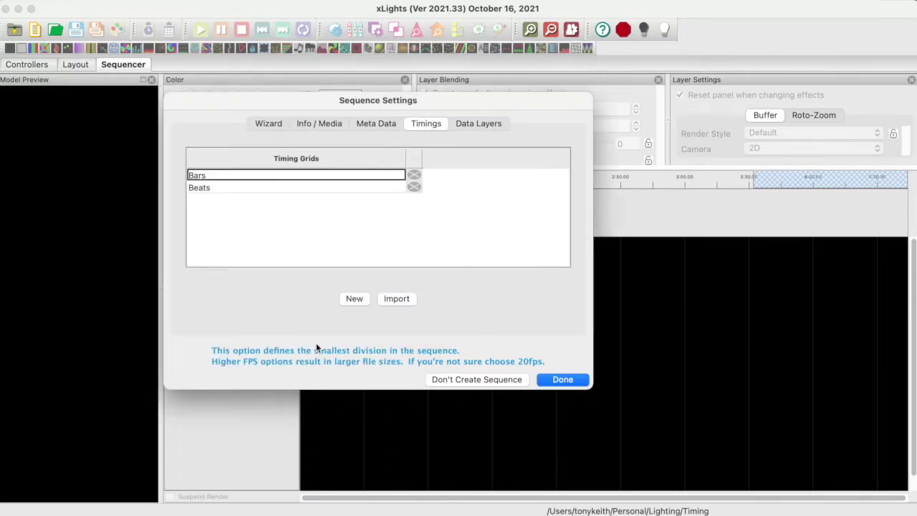
click(353, 298)
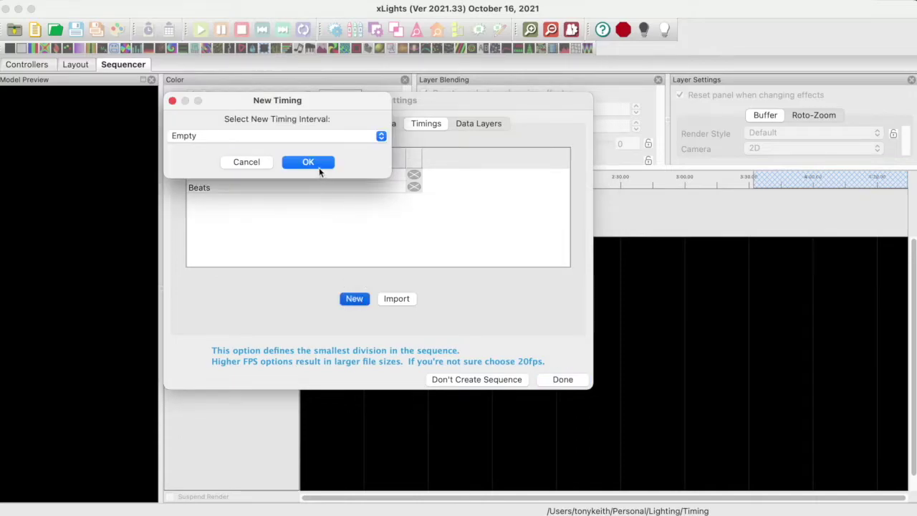
- Add an empty timing track named Notes and finish creating the sequence
click(315, 164)
click(298, 165)
key(BackSpace)
key(BackSpace)
key(BackSpace)
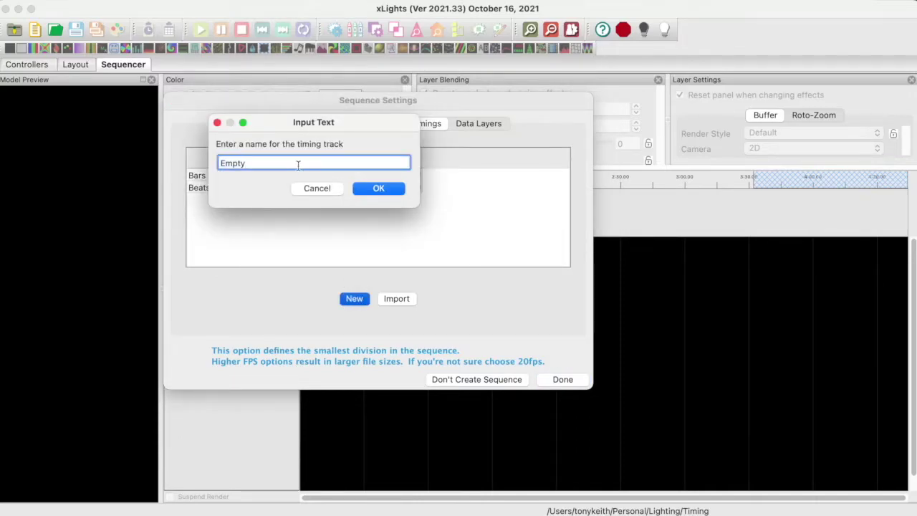
key(BackSpace)
key(BackSpace)
text(Noes)
key(BackSpace)
key(BackSpace)
text(tes)
click(392, 190)
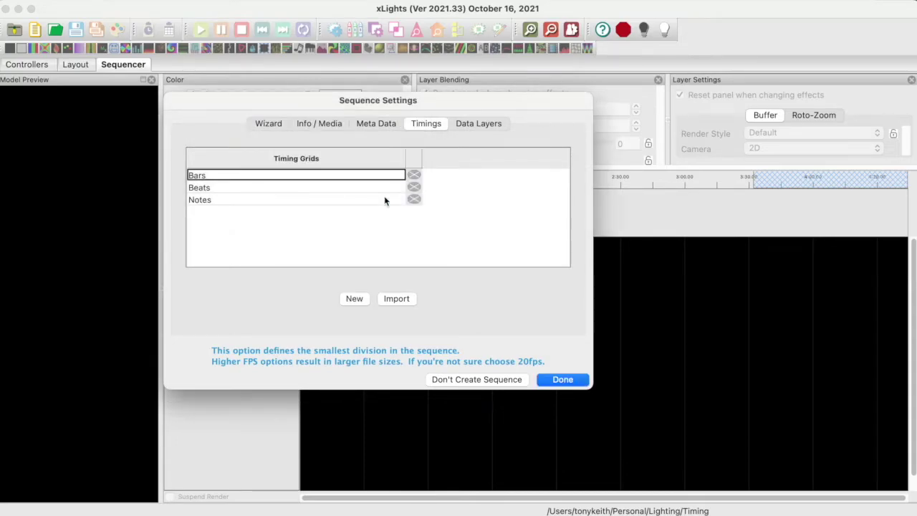
click(570, 383)
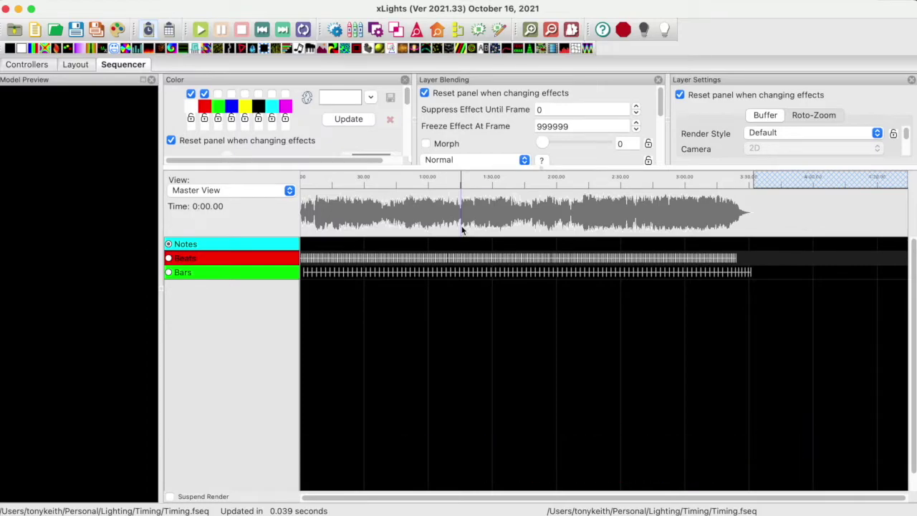
- Place a Notes timing mark at 42.5 s, ending the intro section
scroll(462, 229, up, 3)
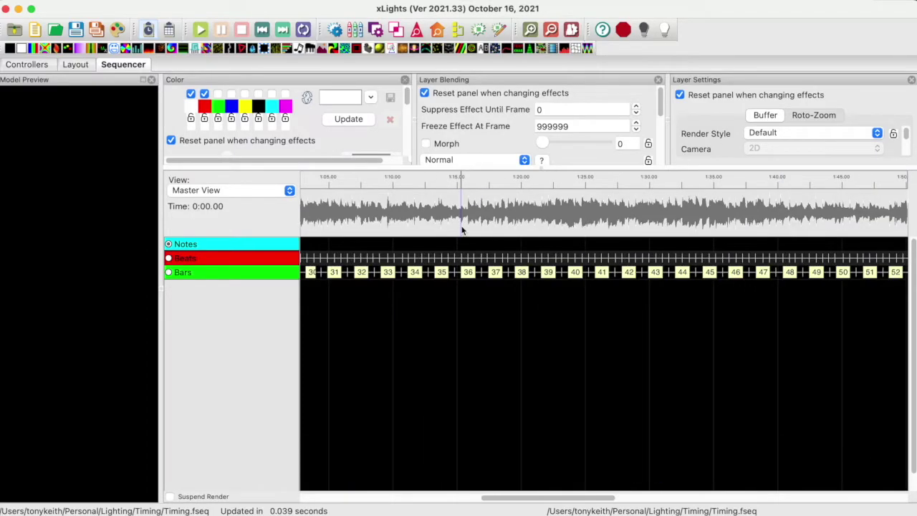
scroll(462, 230, left, 10)
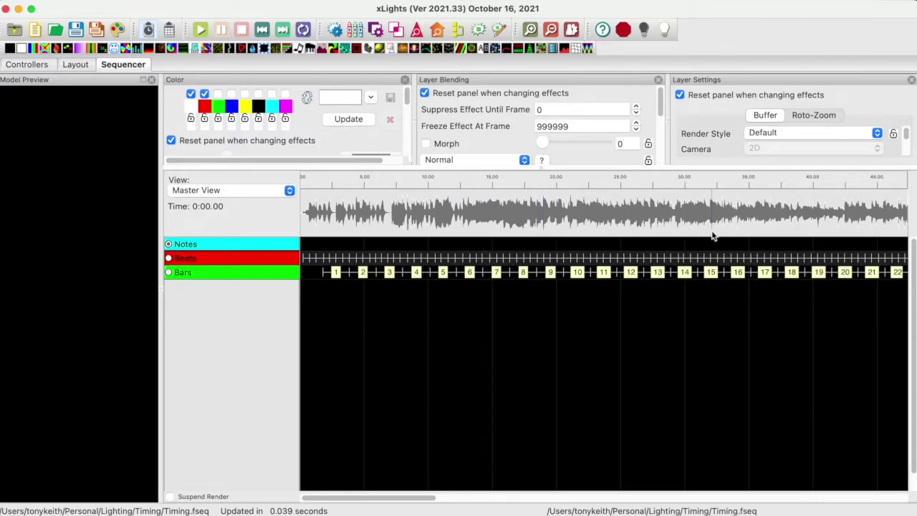
click(845, 227)
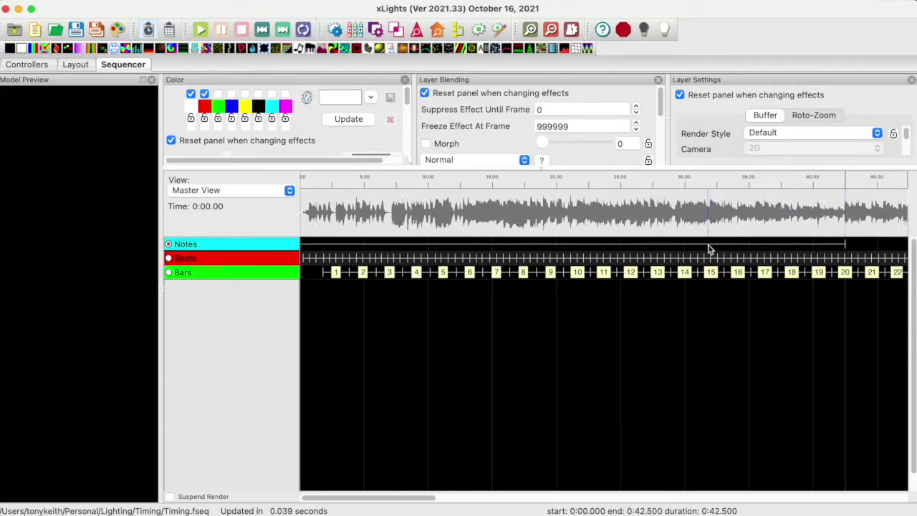
click(515, 251)
- Label the opening Notes section Intro
click(517, 245)
double_click(523, 245)
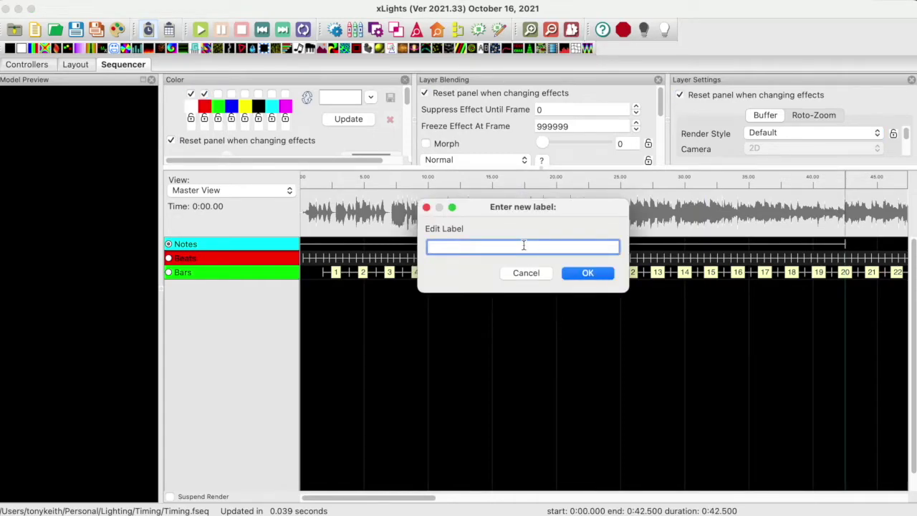
text(In)
text(n)
text(ro)
click(591, 272)
click(591, 273)
- Add the next Notes mark with 't' and label that section Effect 1
scroll(604, 280, right, 15)
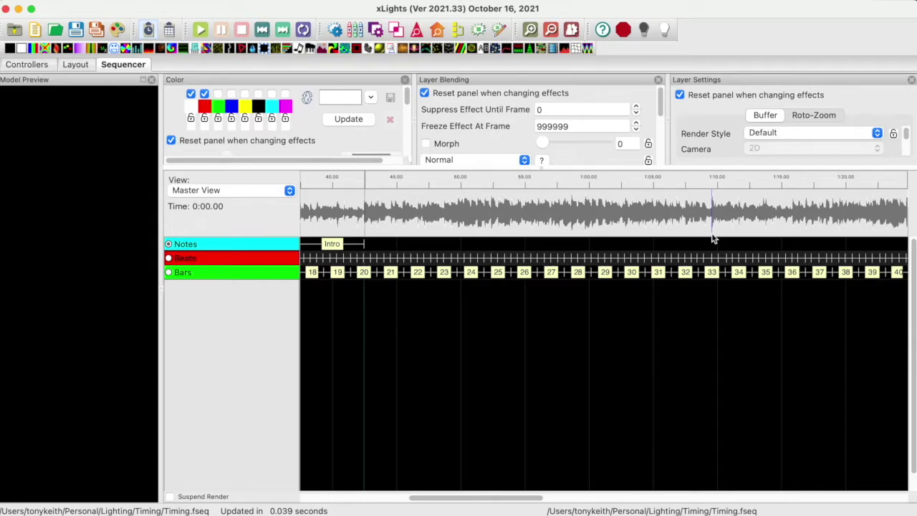
key(t)
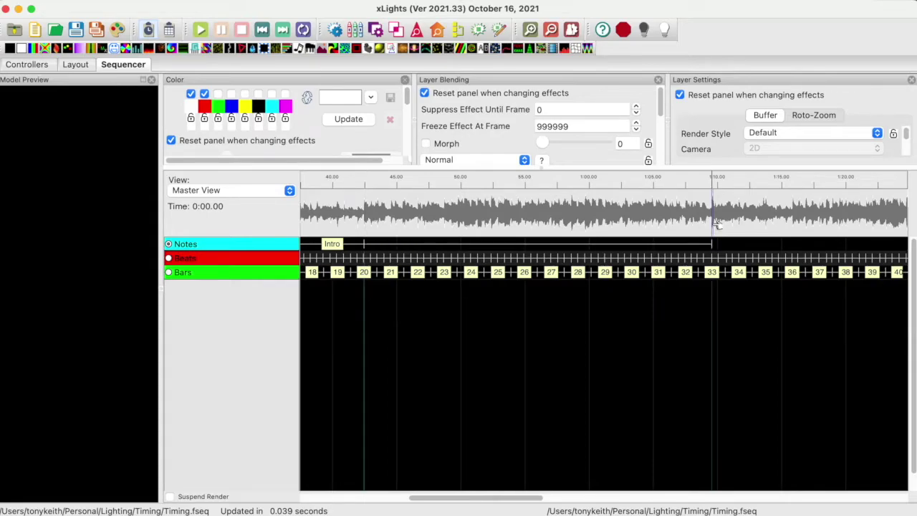
double_click(565, 244)
text(Eff)
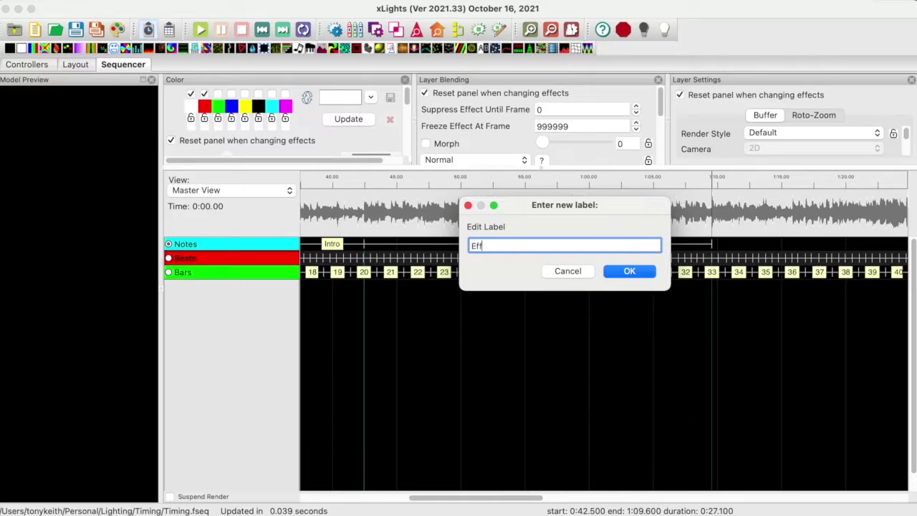
text(ect 1)
click(629, 271)
- Label the third Notes section Need to Update
scroll(695, 261, right, 5)
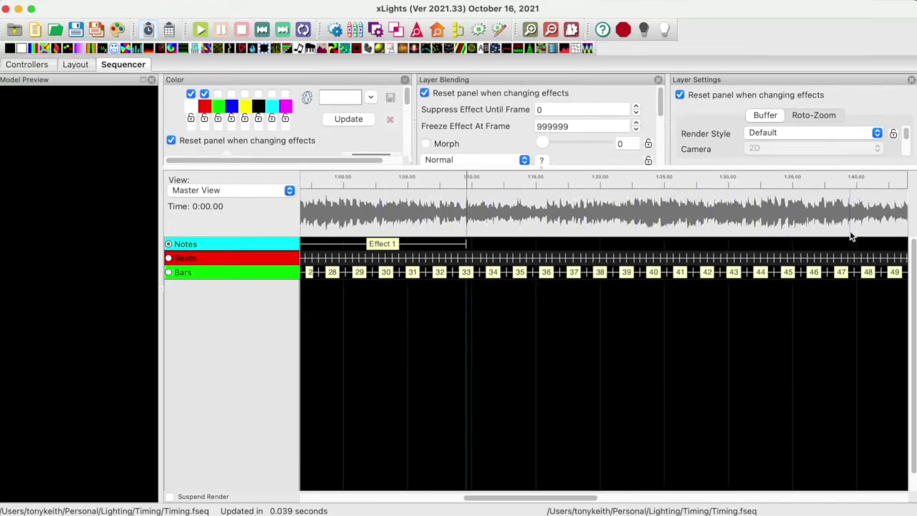
scroll(860, 229, right, 15)
scroll(883, 220, left, 8)
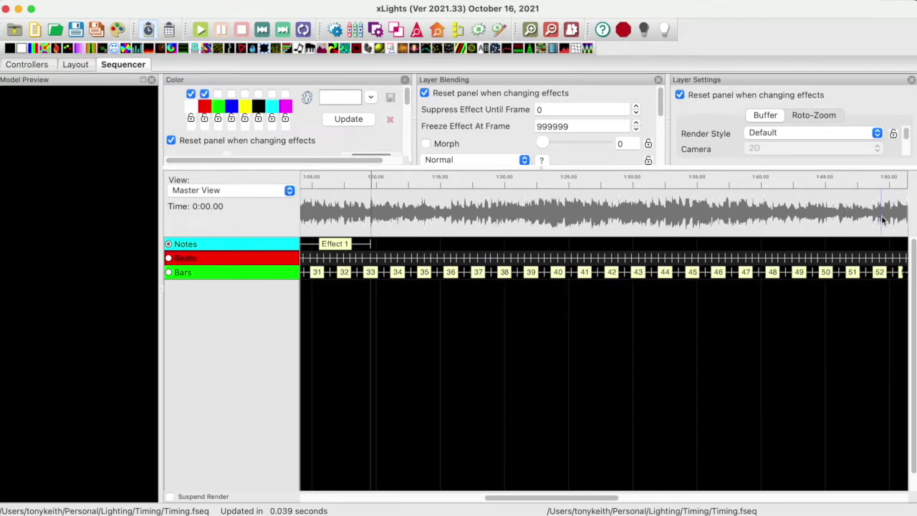
double_click(580, 243)
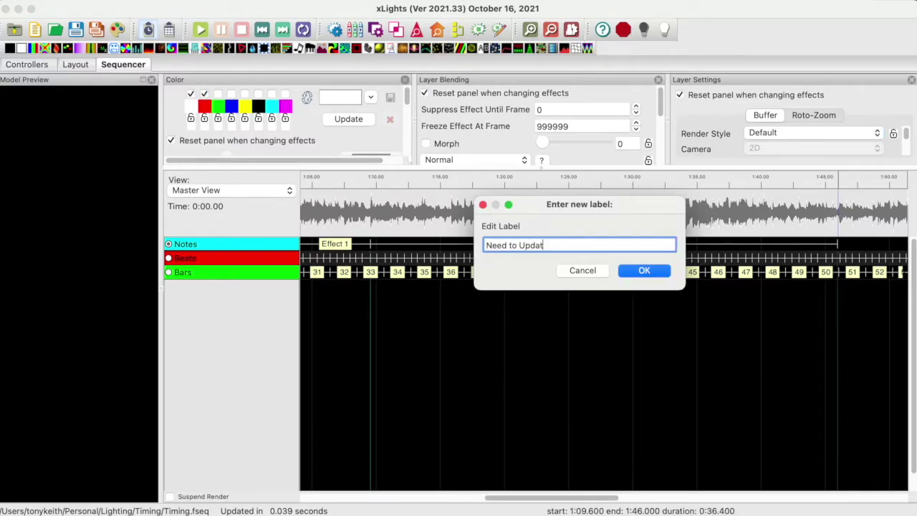
click(642, 271)
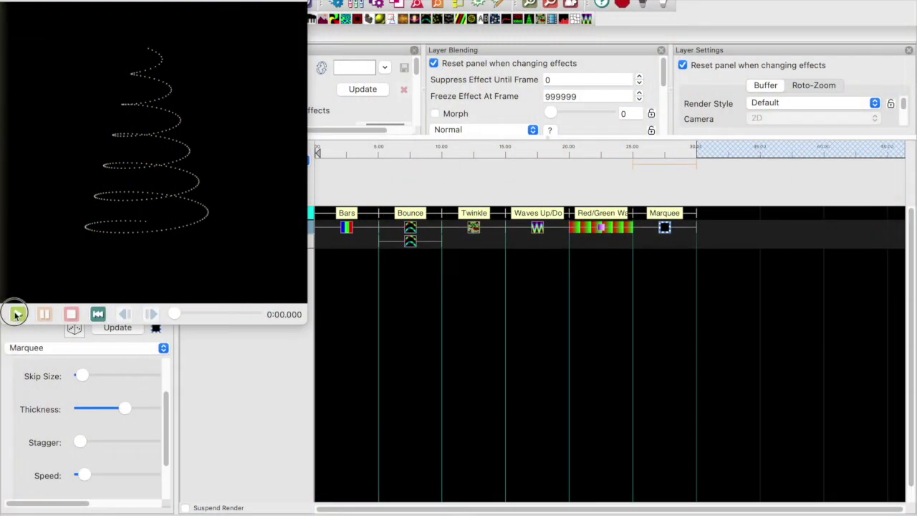
- Play the example sequence in the House Preview
click(17, 313)
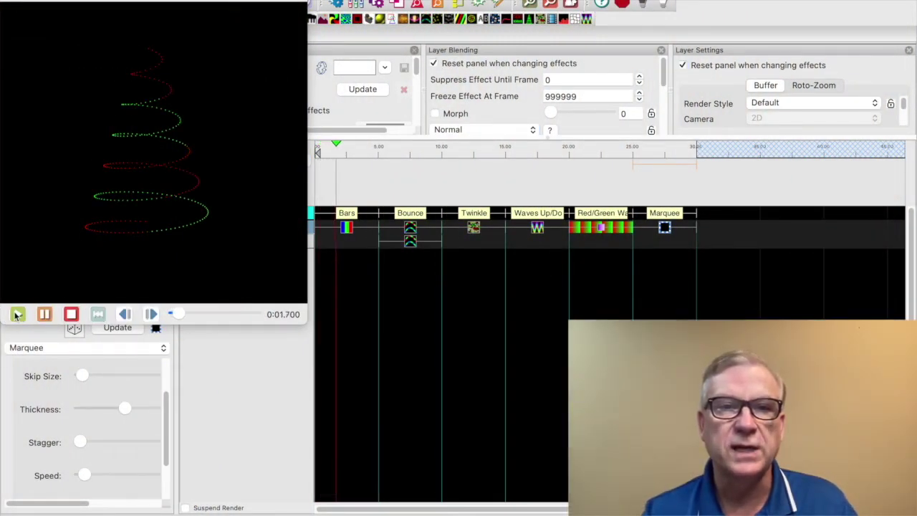